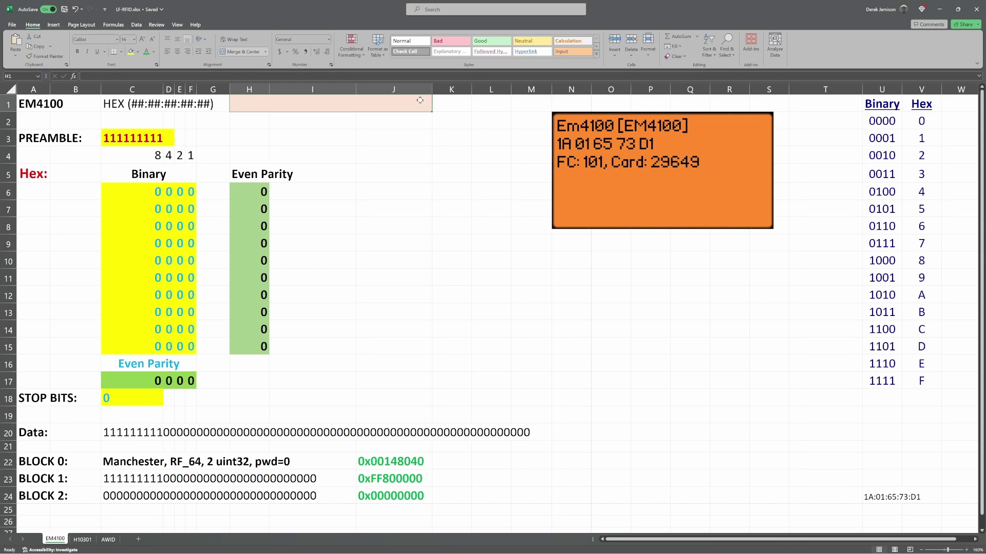
Enter the EM4100 ID 1A:01:65:73:D1 into merged cell H1
text(1A)
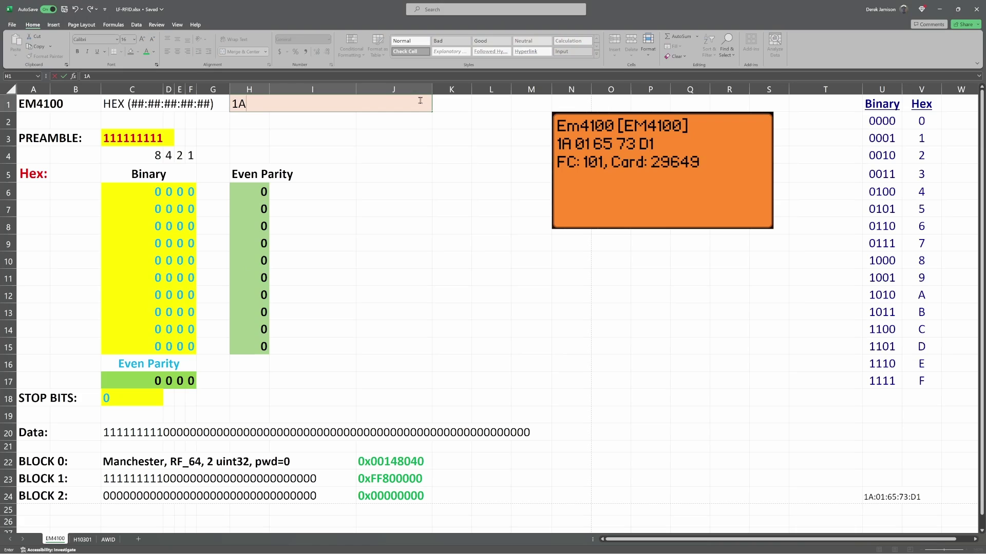
text(:01:65:73:D1)
Commit H1 so the sheet recalculates binary, parity and blocks 0xFF8E801B and 0x14F36C62
key(Return)
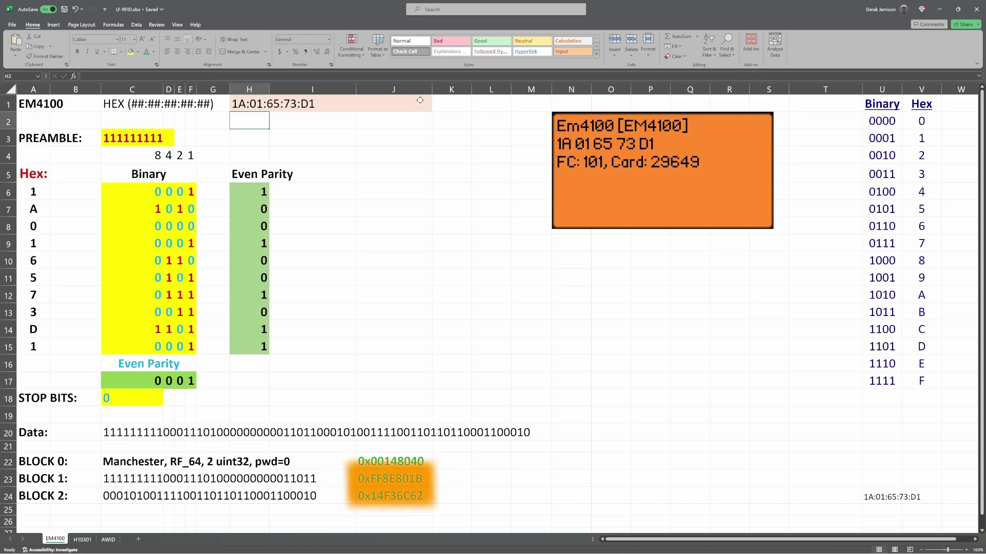
On the Flipper, start 125 kHz RFID's Write T5577 Block with no password
key(alt+Tab)
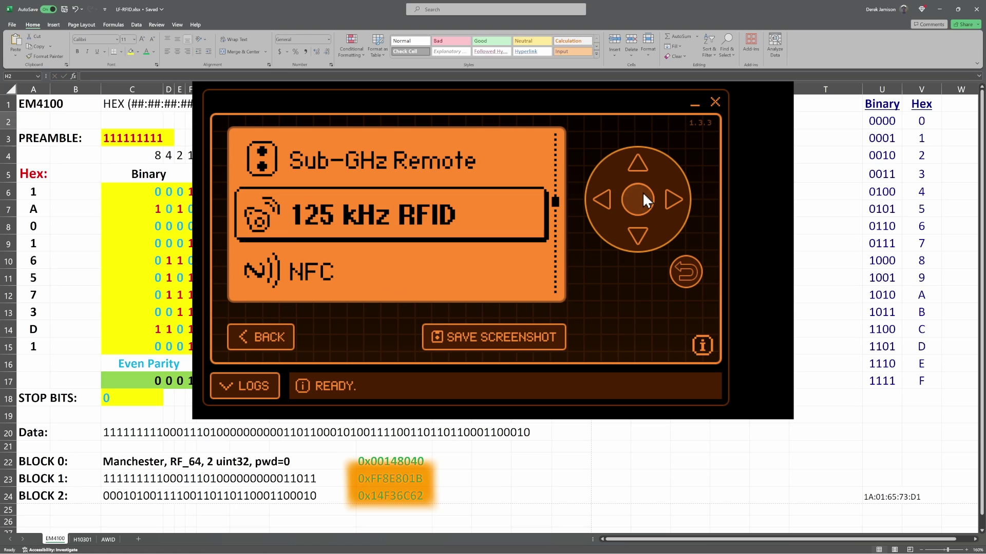
click(642, 193)
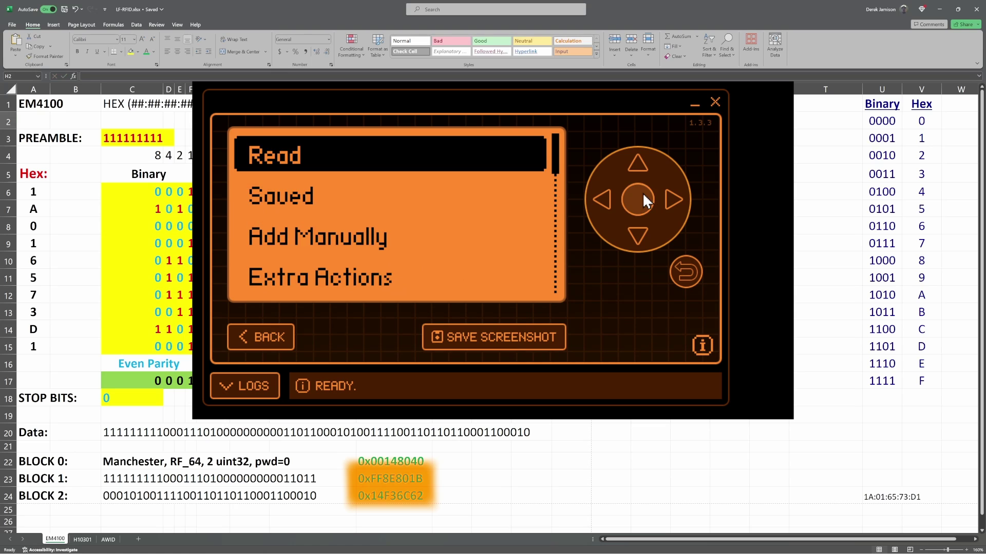
click(637, 234)
click(637, 235)
click(637, 229)
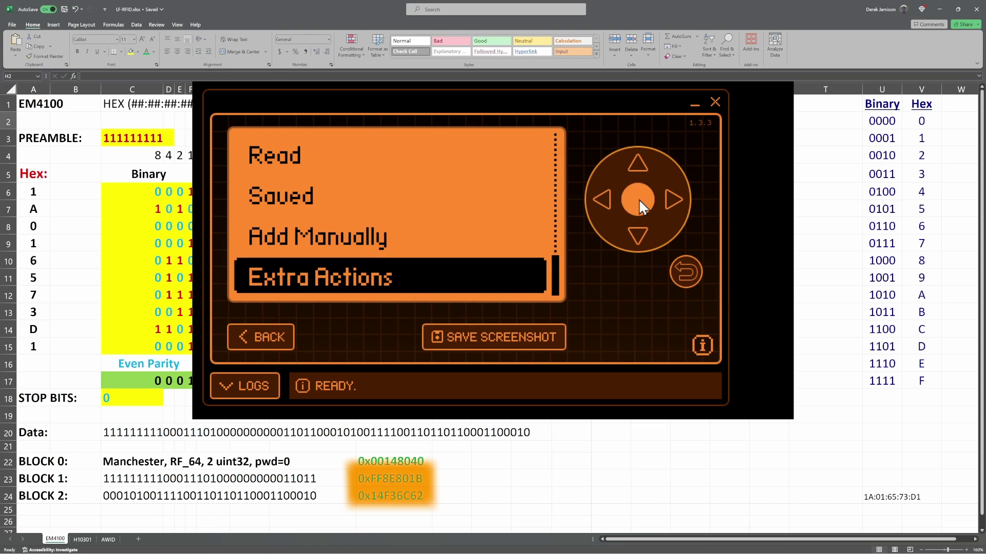
click(639, 199)
click(637, 234)
click(639, 235)
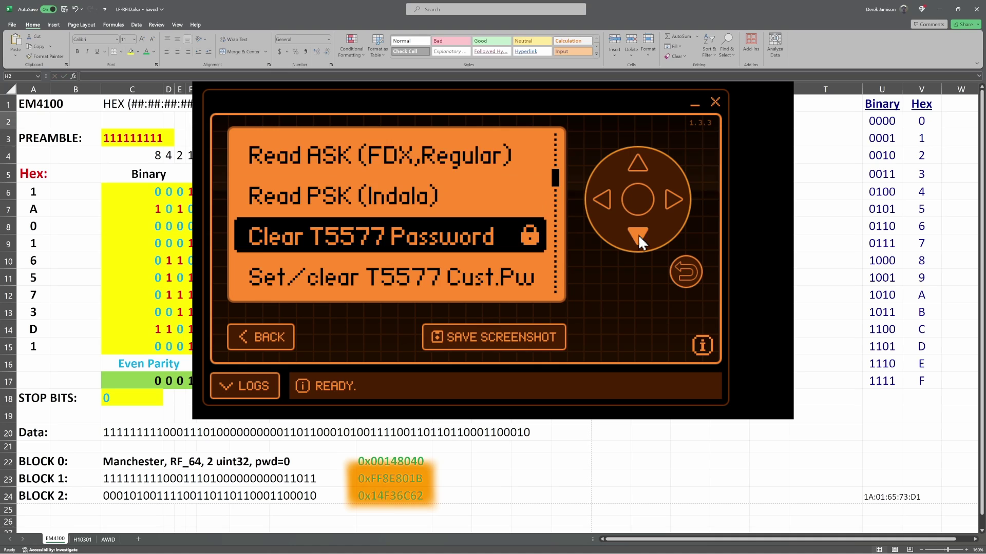
click(638, 235)
click(637, 234)
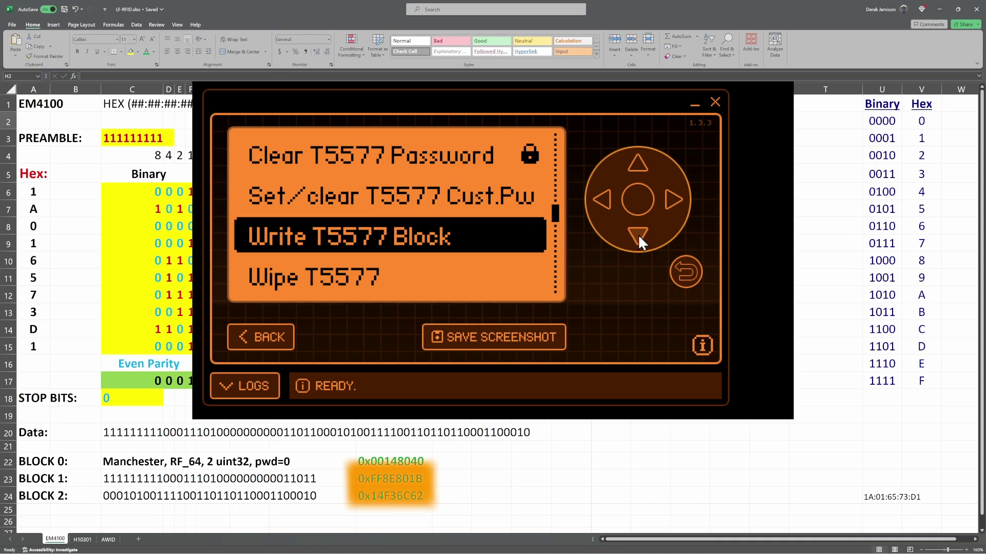
click(636, 201)
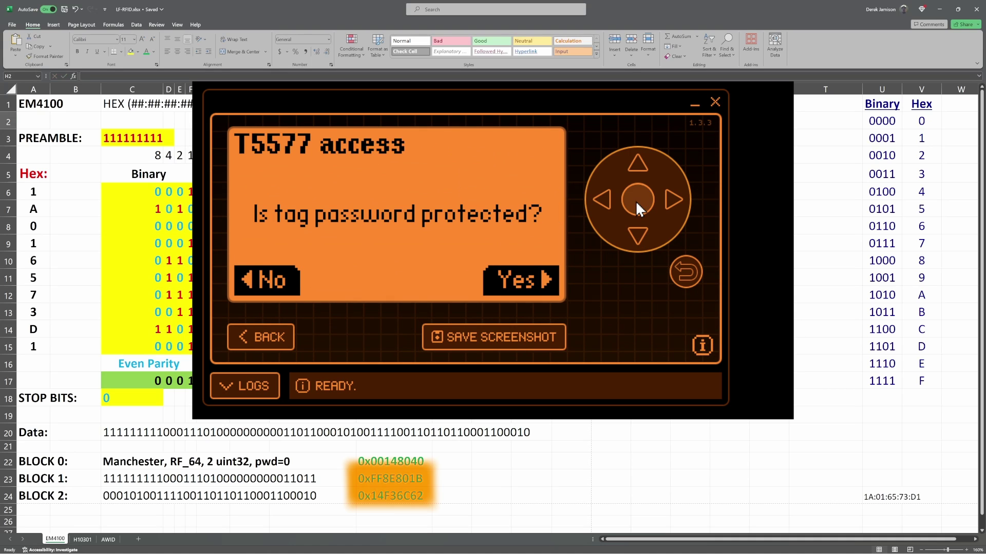
click(602, 195)
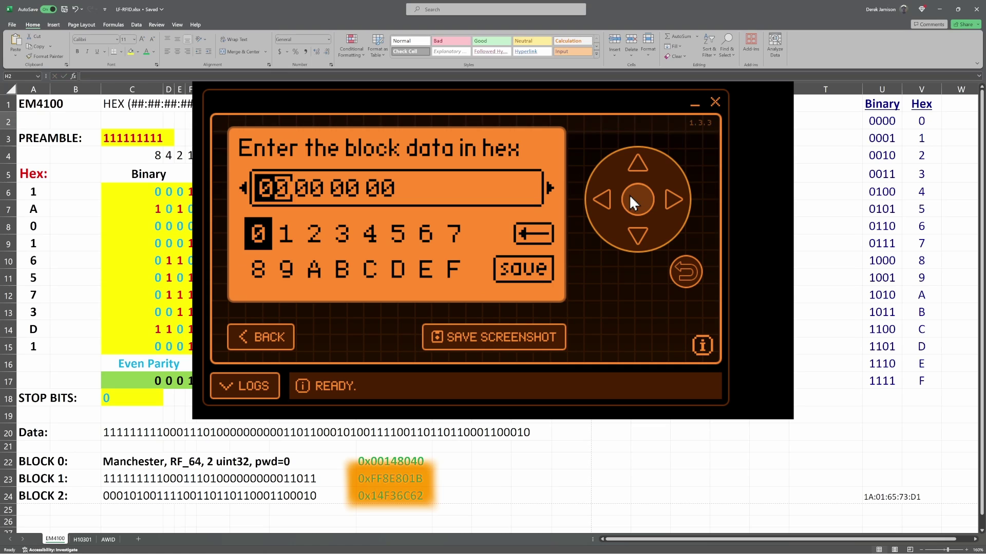
Enter the block value 00 14 80 40 on the keypad and save it
double_click(637, 200)
click(674, 199)
click(637, 199)
triple_click(673, 199)
click(637, 200)
triple_click(602, 199)
click(637, 235)
click(637, 199)
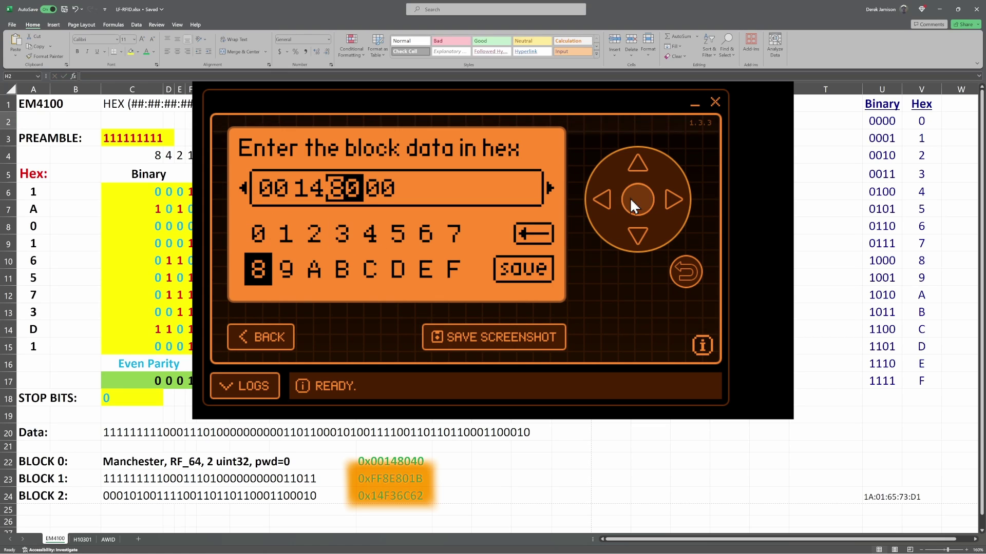
click(637, 164)
click(637, 200)
double_click(672, 198)
double_click(672, 198)
click(637, 200)
click(637, 234)
triple_click(675, 199)
click(674, 199)
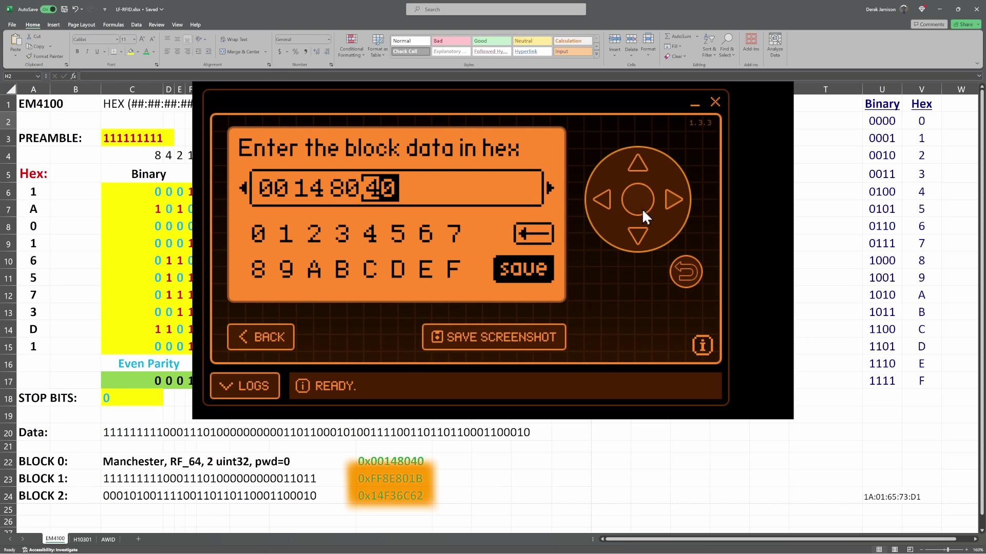
click(633, 199)
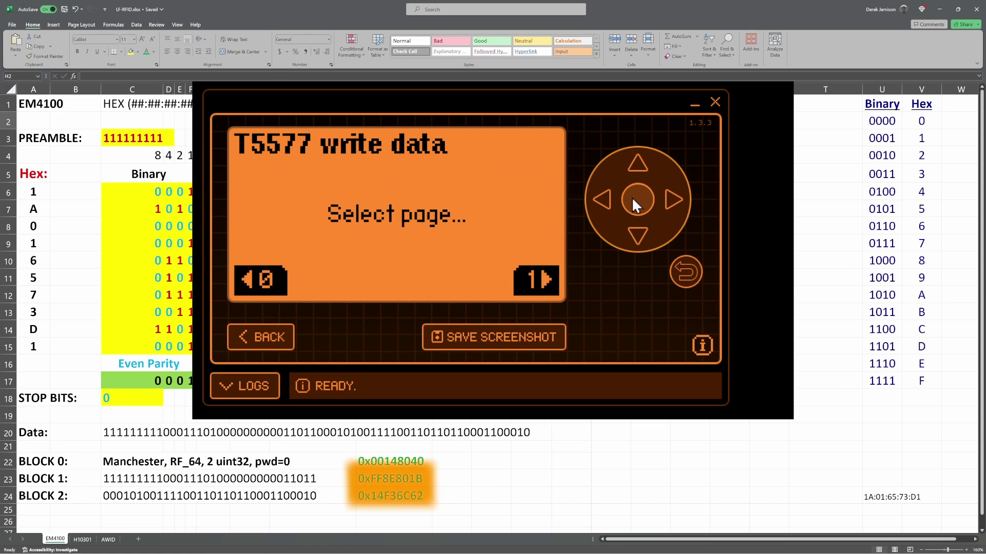
Target page 0, block 0, without making it read-only
click(603, 199)
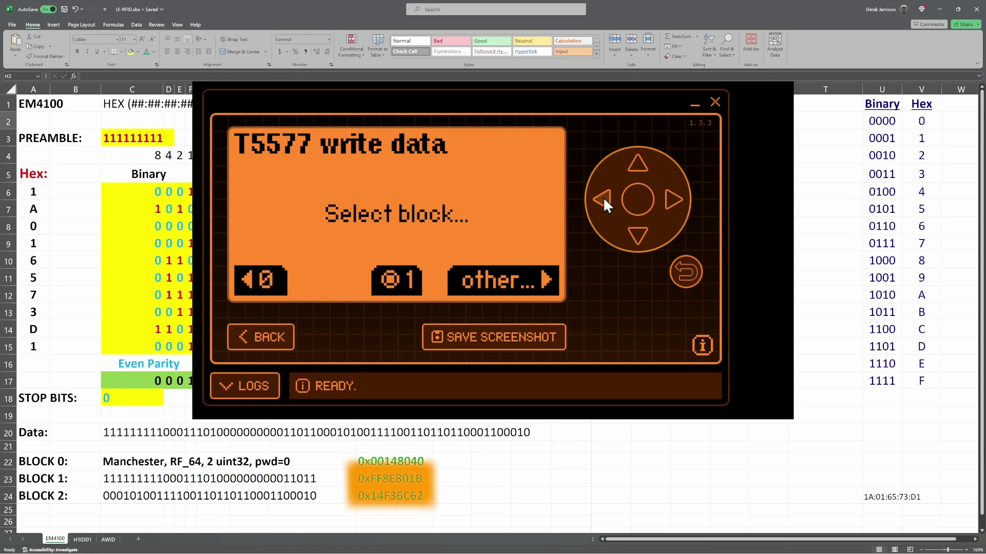
click(603, 201)
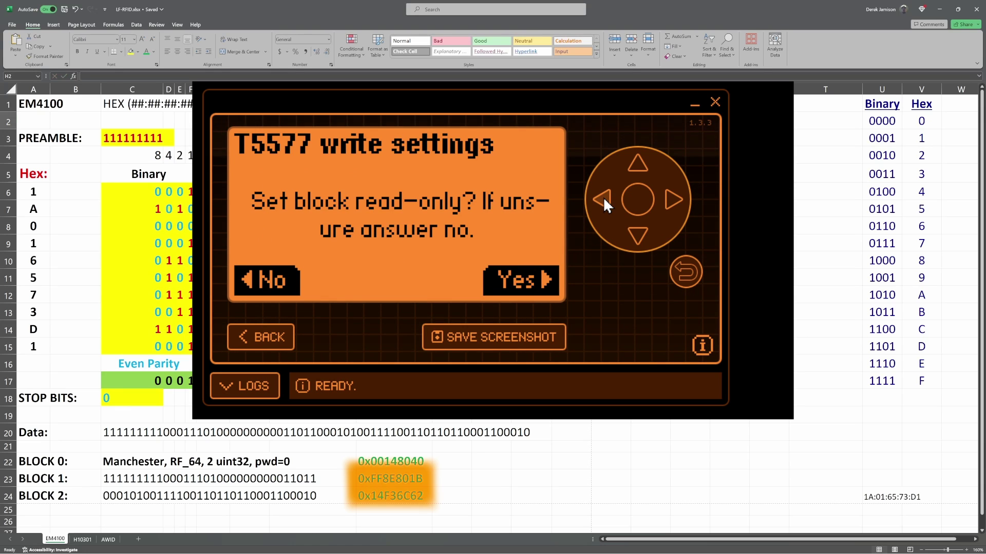
click(603, 196)
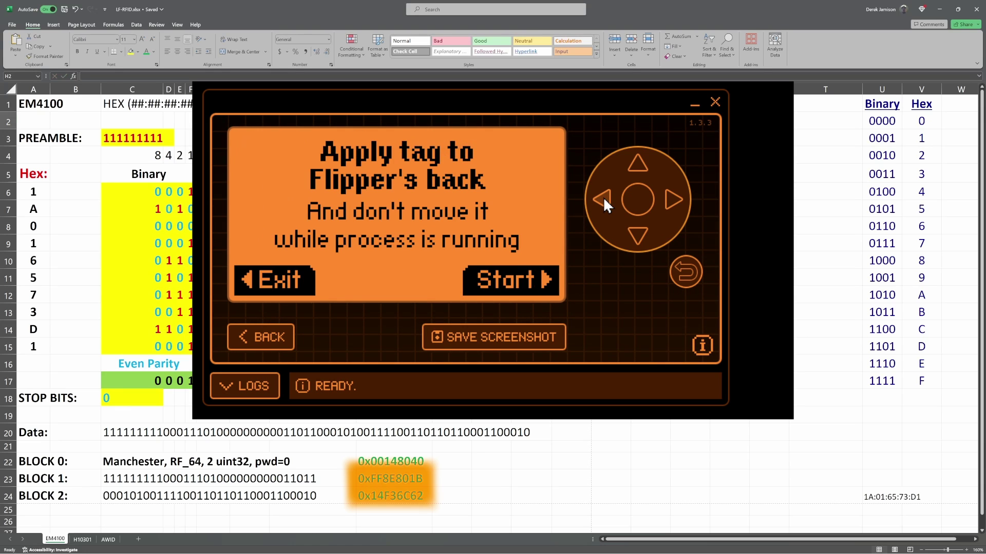
Write block 0 to the tag, then begin another T5577 block write with no password
click(673, 196)
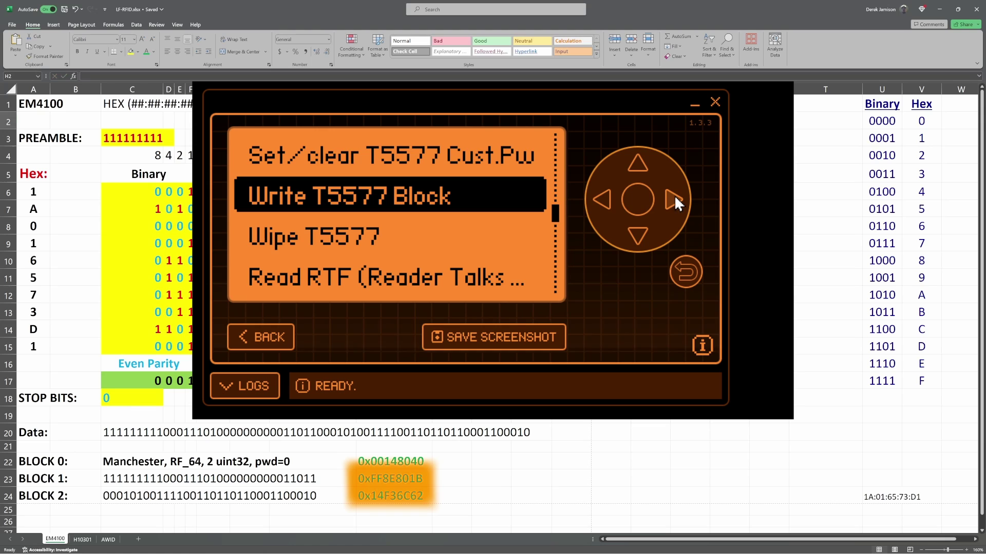
click(636, 201)
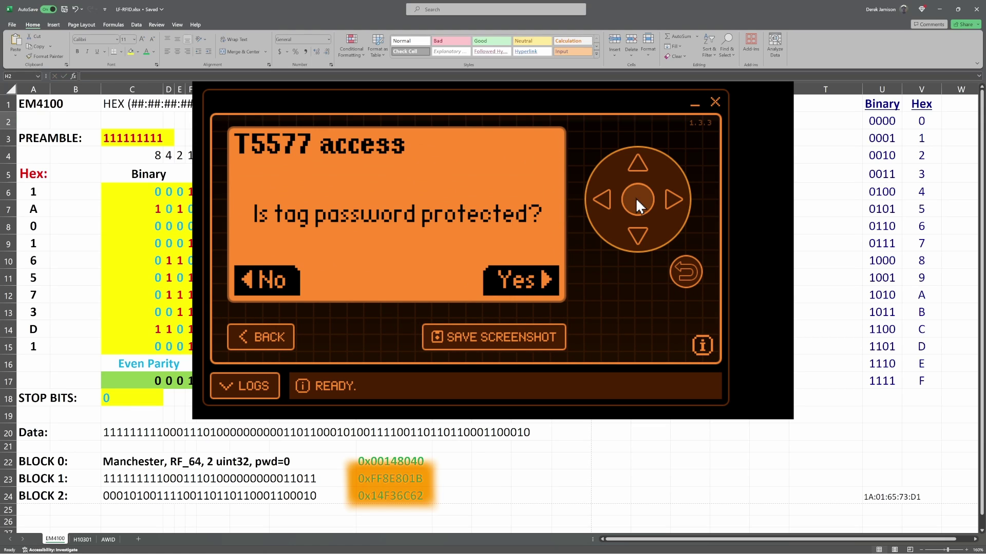
click(598, 199)
Set the first two bytes to FF and 8E, keeping the third byte 80
key(Down)
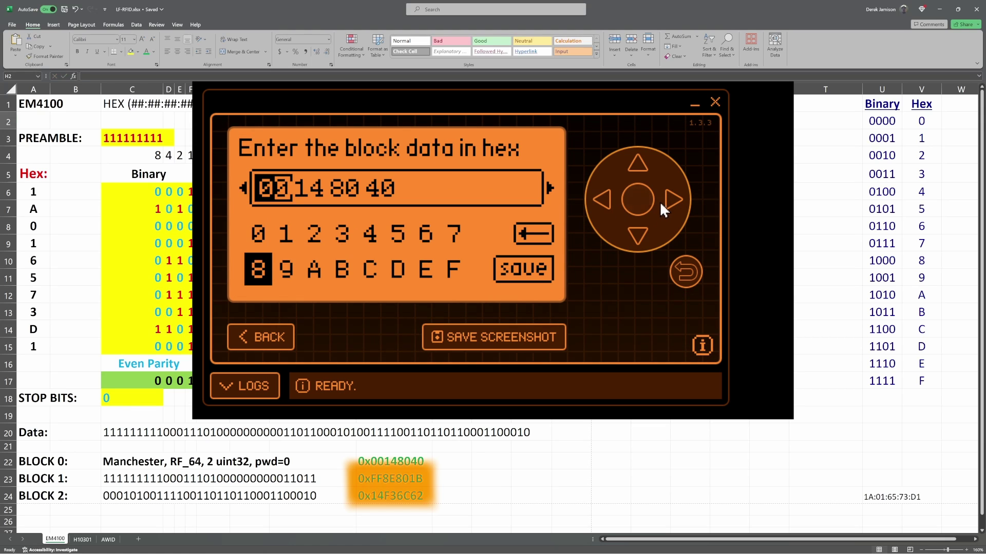
key(Right)
key(Right)
key(Right)
key(Right)
key(Right)
key(Right)
key(Right)
key(Return)
key(Return)
click(670, 201)
click(634, 201)
click(601, 202)
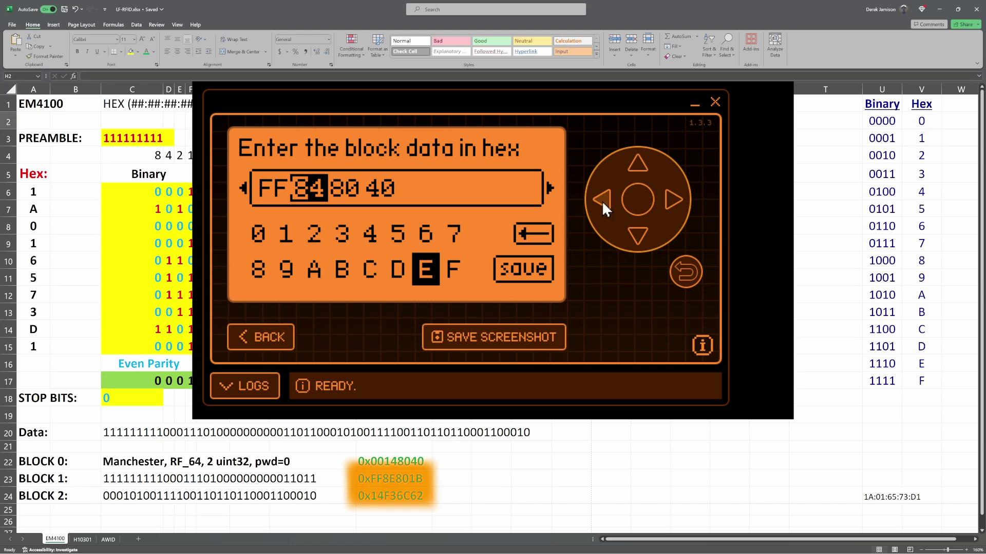
click(636, 201)
click(670, 199)
click(636, 201)
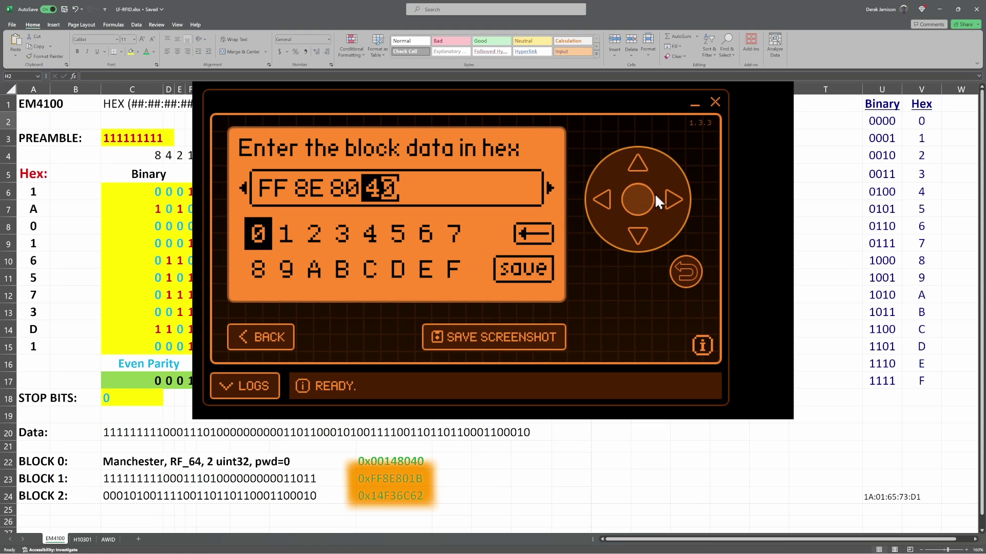
Change the last byte to 1B to complete FF 8E 80 1B
click(655, 193)
click(627, 196)
click(670, 200)
key(Down)
click(671, 200)
key(Return)
click(671, 199)
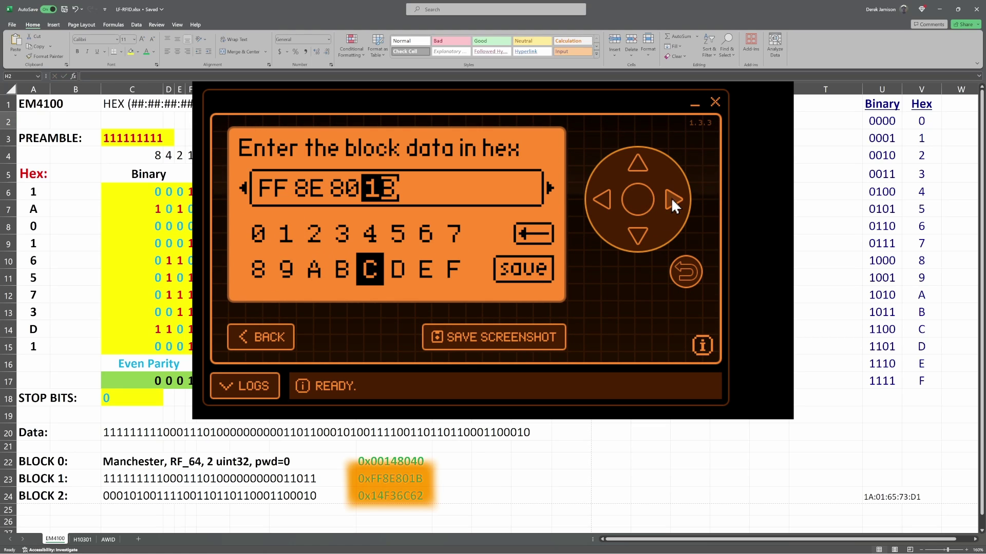
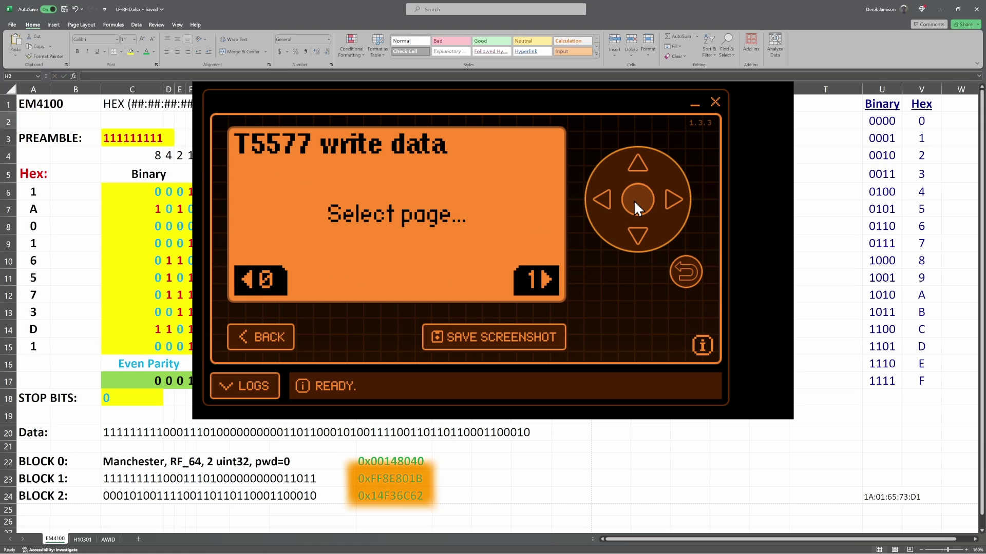
Confirm the chosen page for the T5577 block write to move on to choosing the block
click(602, 196)
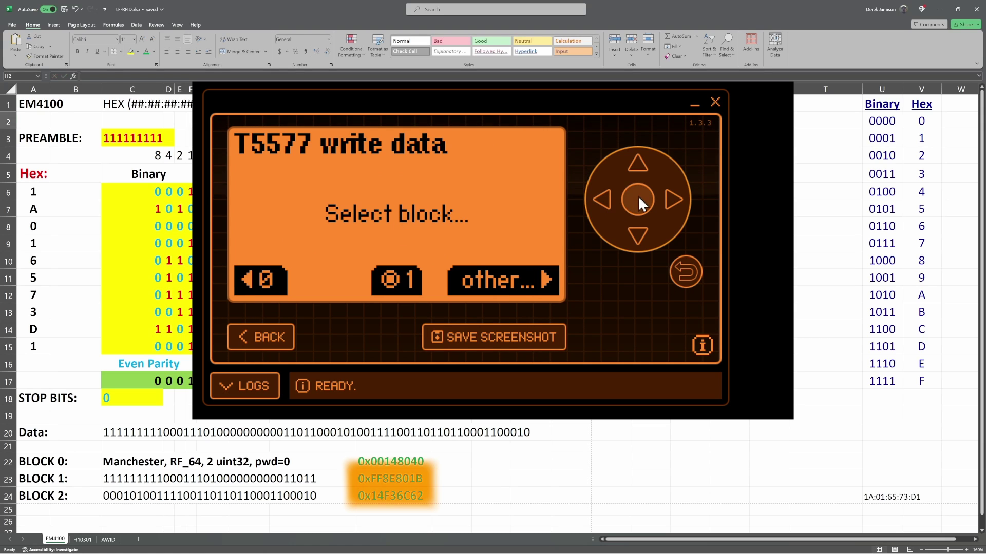
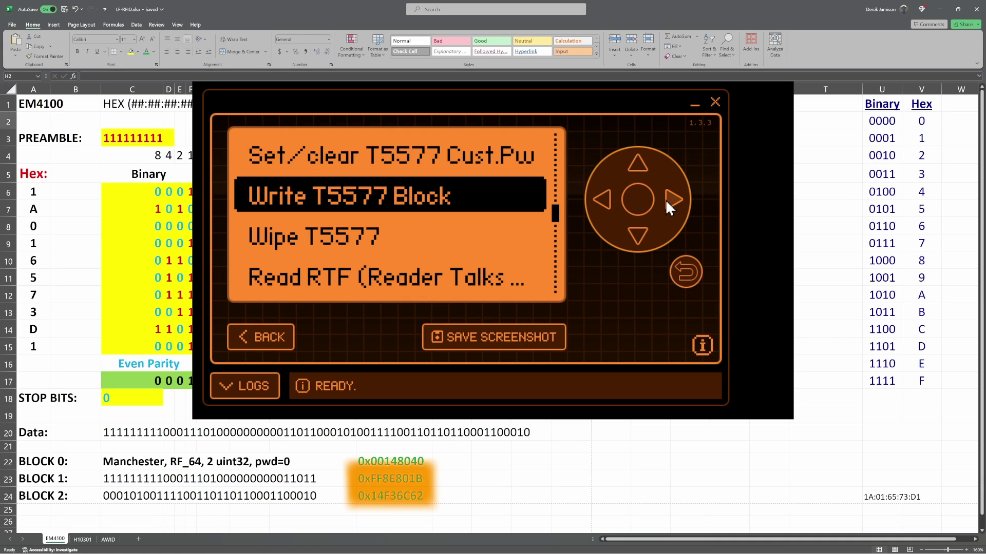
Start a password-free T5577 block write and begin entering the hex value 14F3
click(636, 199)
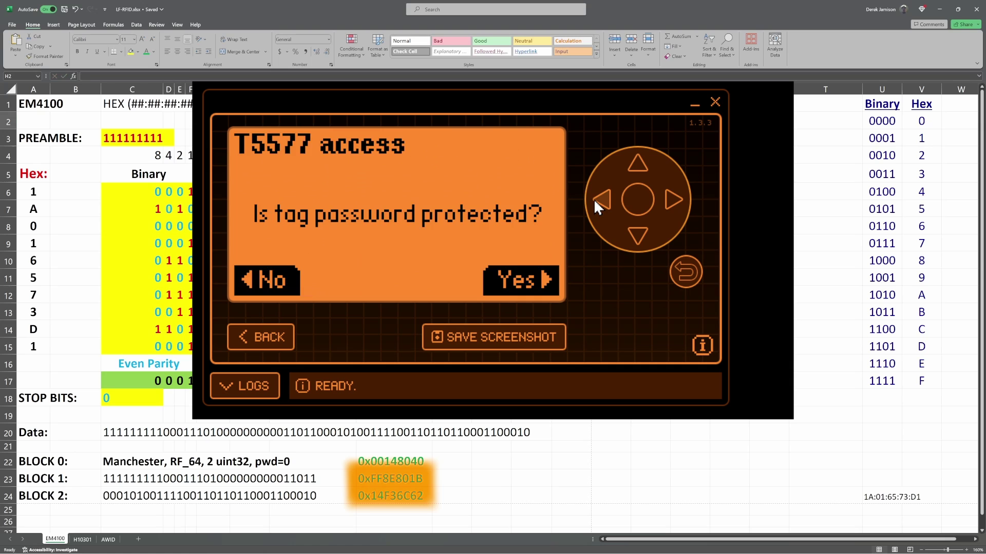
click(598, 199)
click(667, 193)
click(638, 199)
click(674, 199)
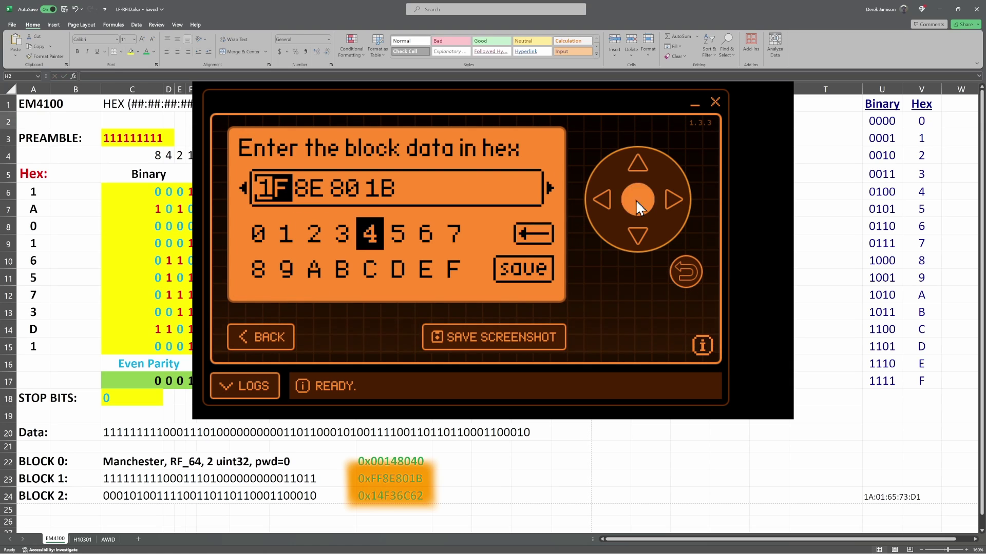
click(637, 199)
click(637, 236)
click(673, 199)
click(678, 198)
click(637, 199)
click(639, 165)
click(606, 198)
Finish entering the block value 14F36C62 and save it
triple_click(606, 197)
click(638, 199)
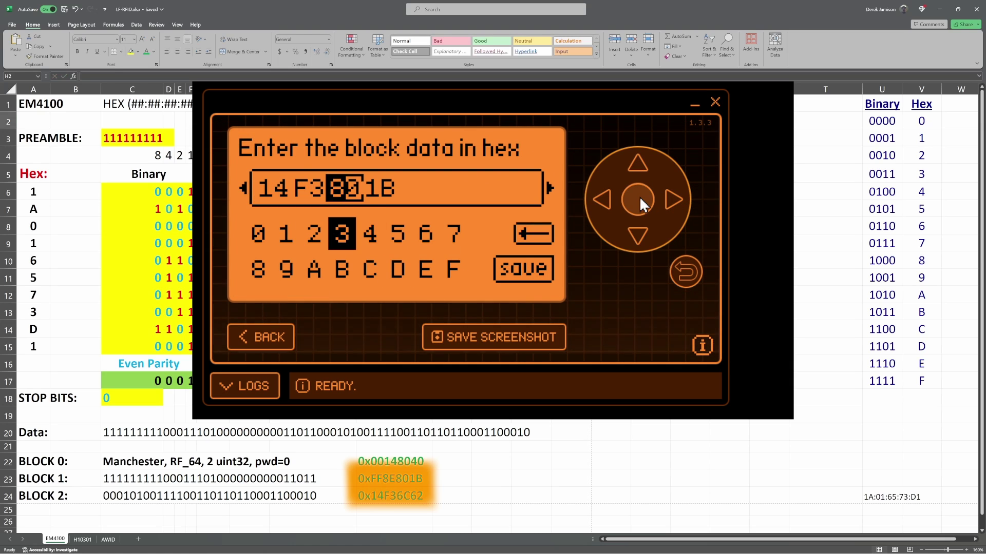
triple_click(670, 199)
click(638, 199)
click(638, 235)
click(602, 199)
click(601, 199)
click(637, 198)
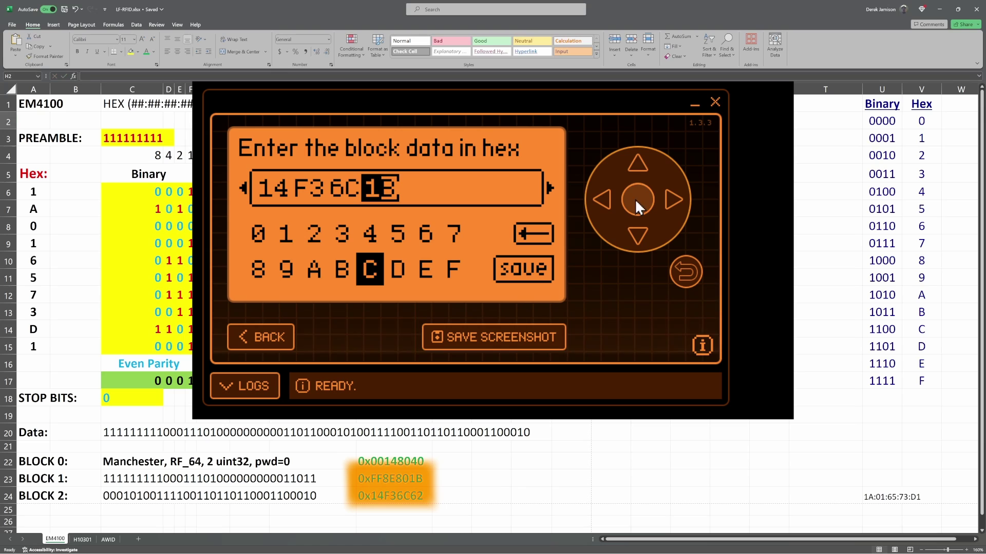
click(638, 164)
double_click(673, 199)
click(638, 199)
click(603, 199)
click(603, 199)
click(603, 199)
click(603, 199)
click(637, 199)
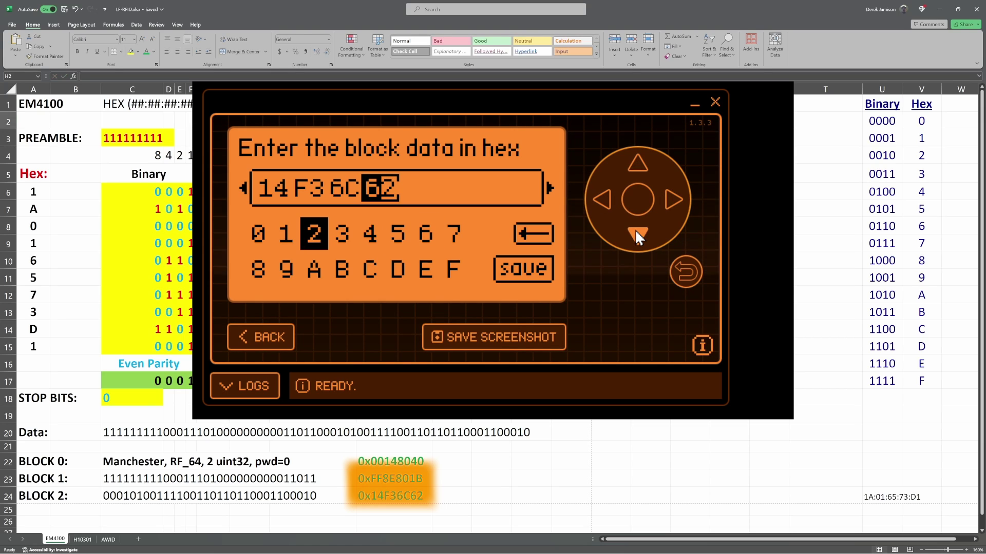
click(637, 232)
click(672, 202)
click(671, 201)
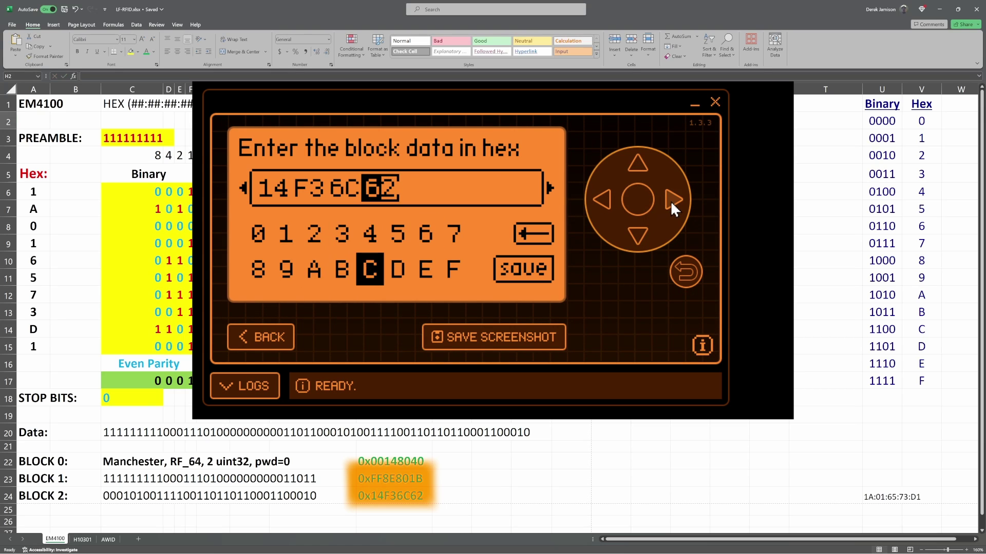
click(671, 202)
click(672, 201)
click(672, 201)
click(671, 202)
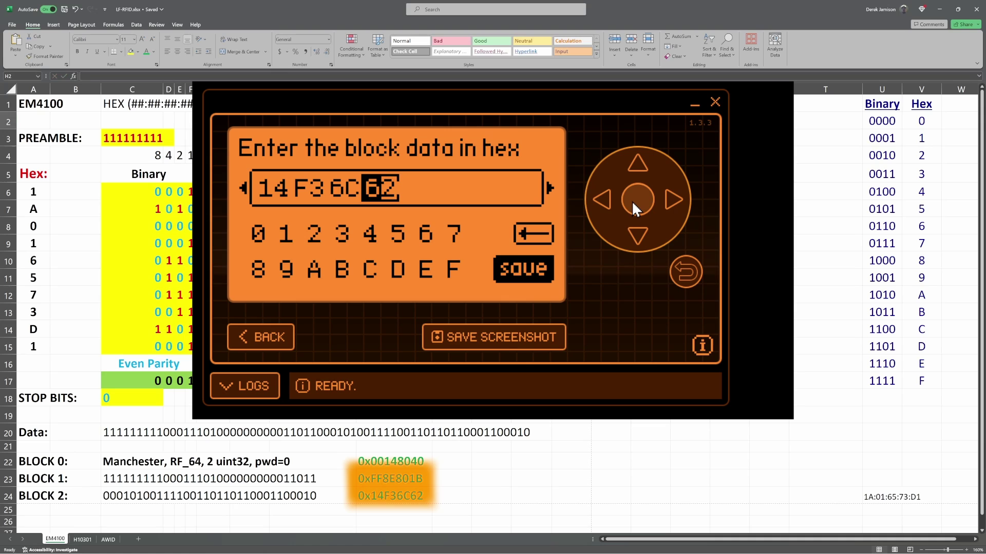
click(633, 203)
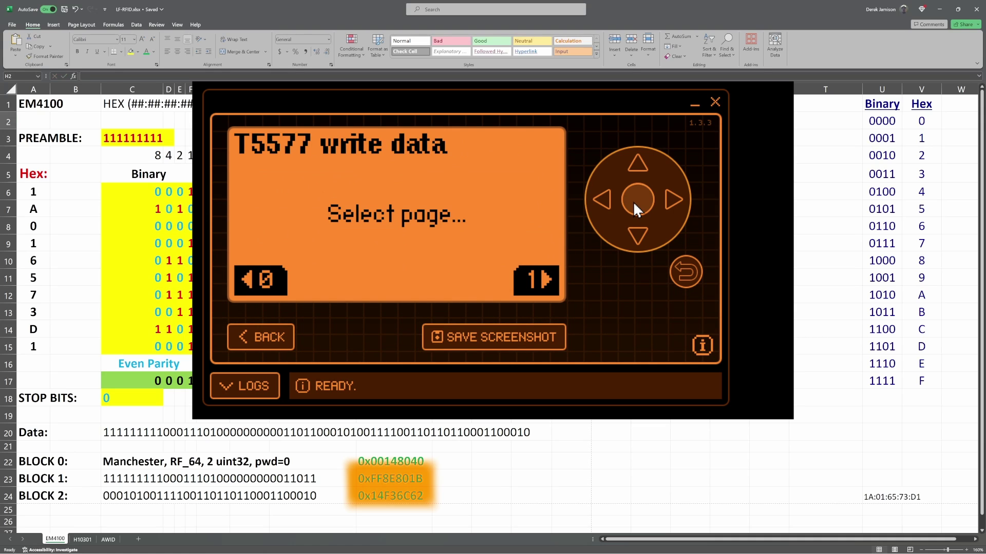
Write the value to page 0, block 2, with no read-only lock
click(602, 200)
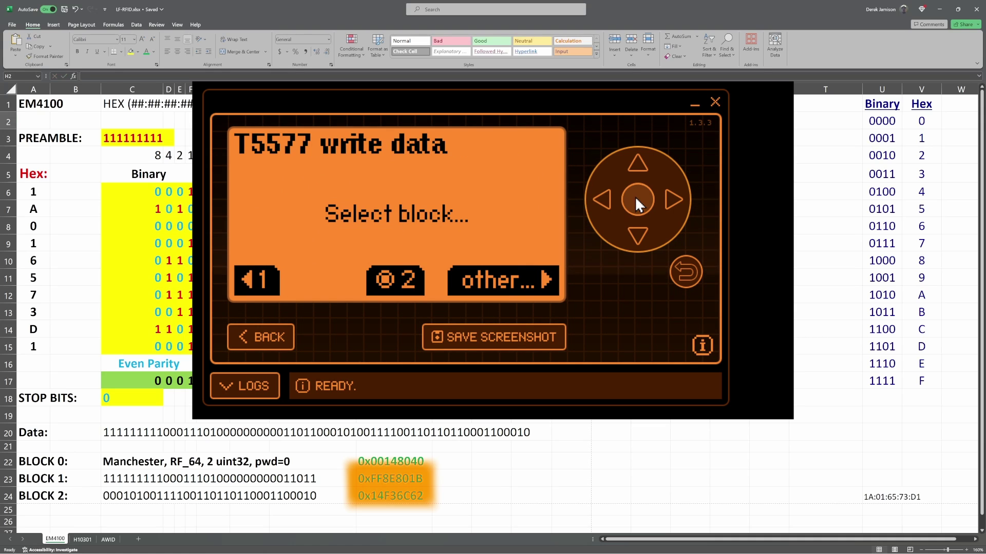
click(636, 198)
click(601, 199)
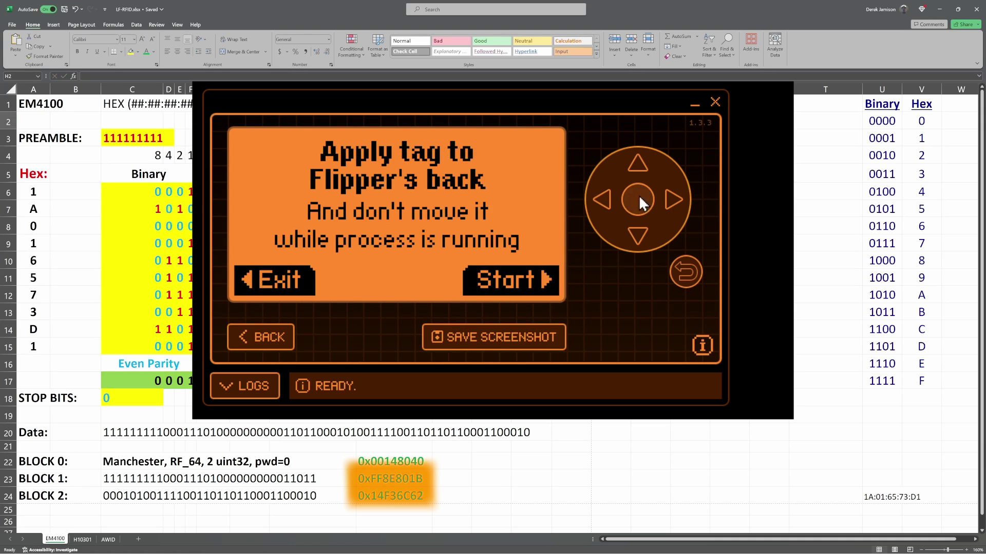
click(671, 200)
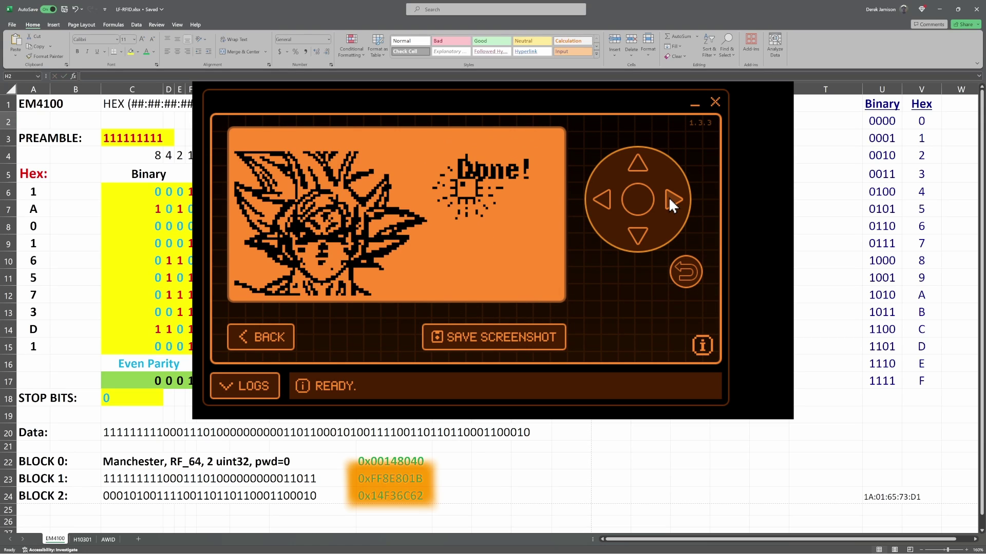
Start reading the tag with Read ASK (FDX,Regular) from the RFID extra actions
click(639, 169)
click(639, 168)
click(639, 168)
click(639, 168)
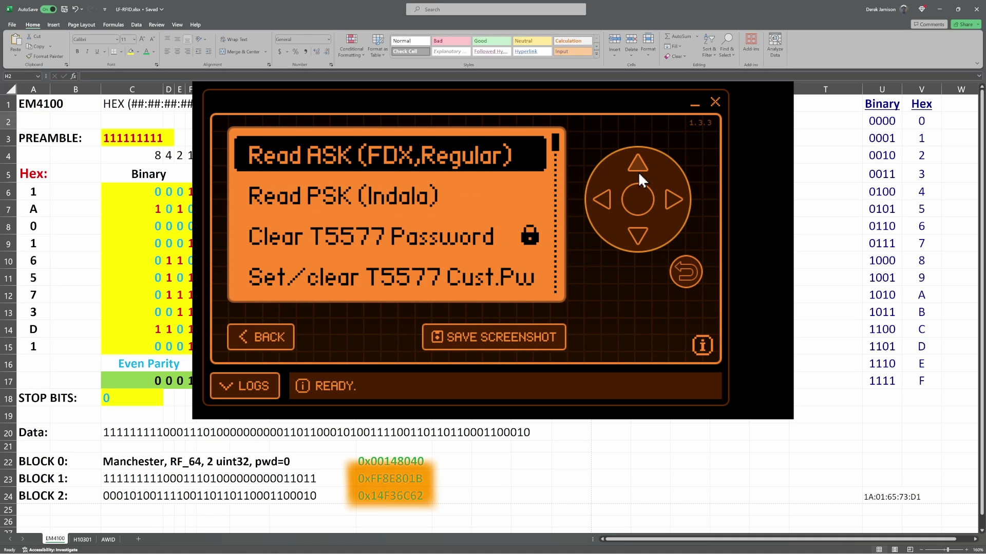
click(642, 201)
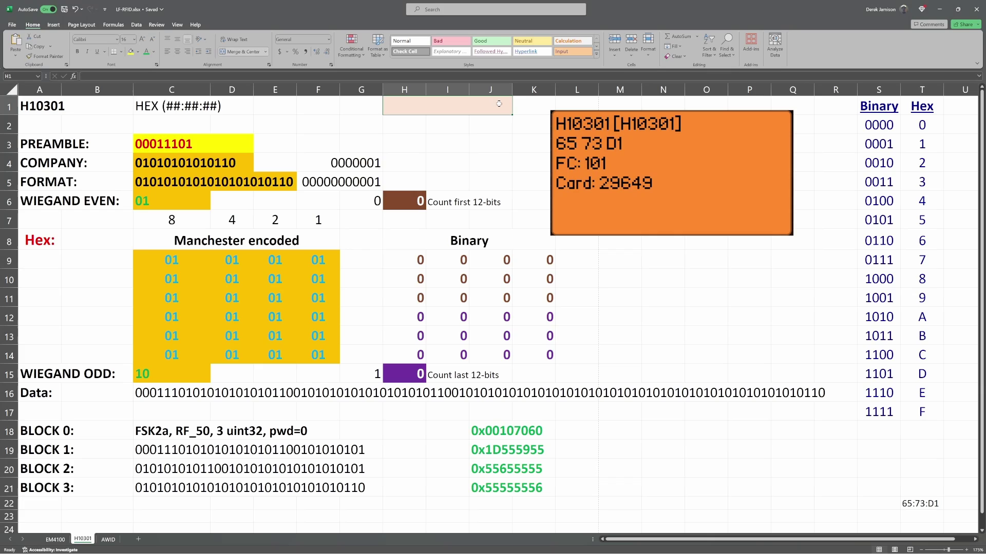
Enter card hex 65:73:D1 in cell H1 of the H10301 sheet
text(65:73)
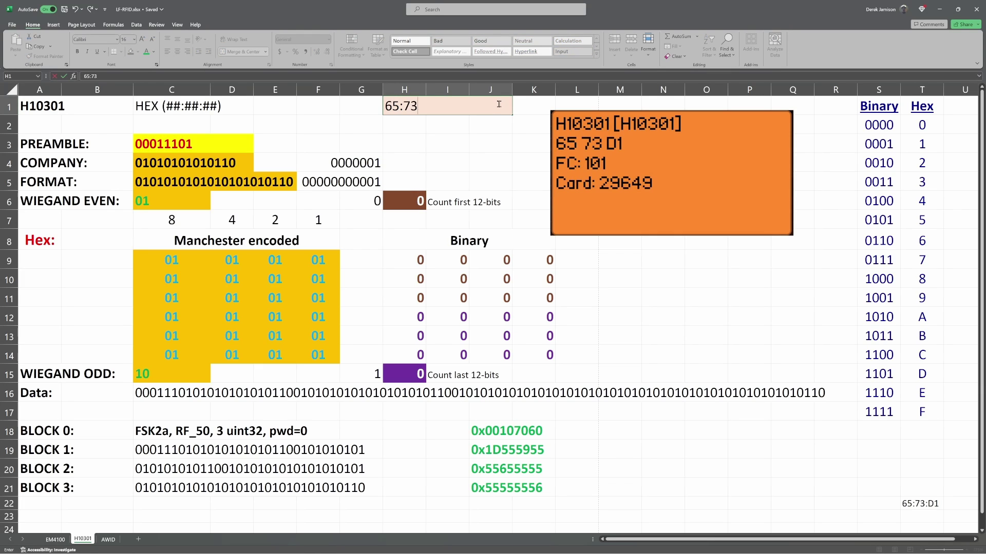
text(:D1)
key(Return)
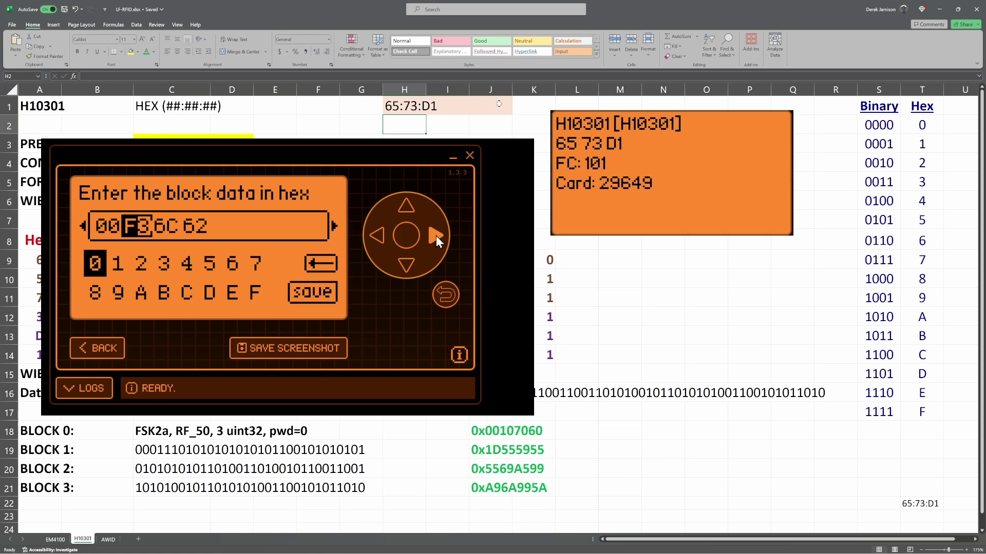
Write block value 00107060 to block 0 of the T5577 tag
click(376, 235)
click(406, 236)
click(406, 235)
click(406, 264)
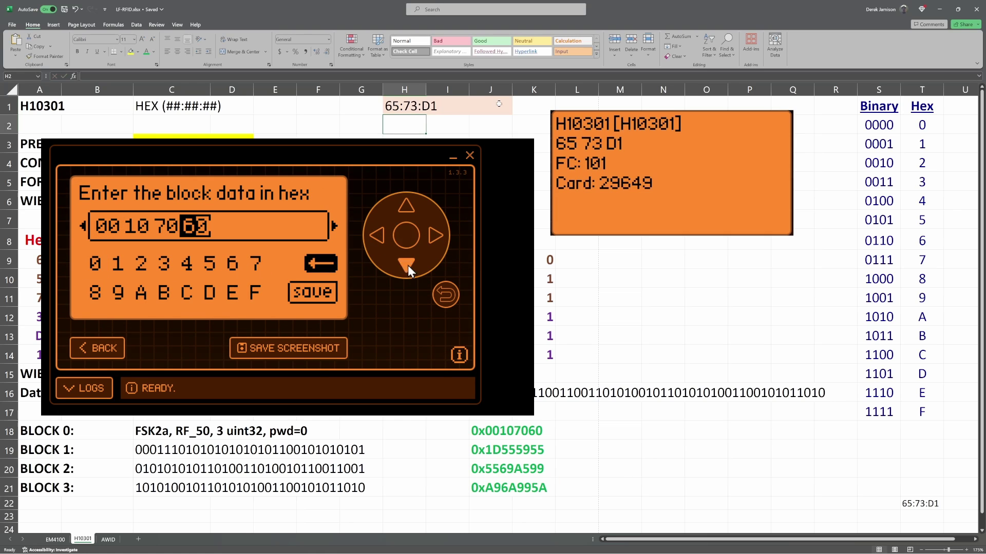
click(406, 236)
click(377, 236)
click(406, 236)
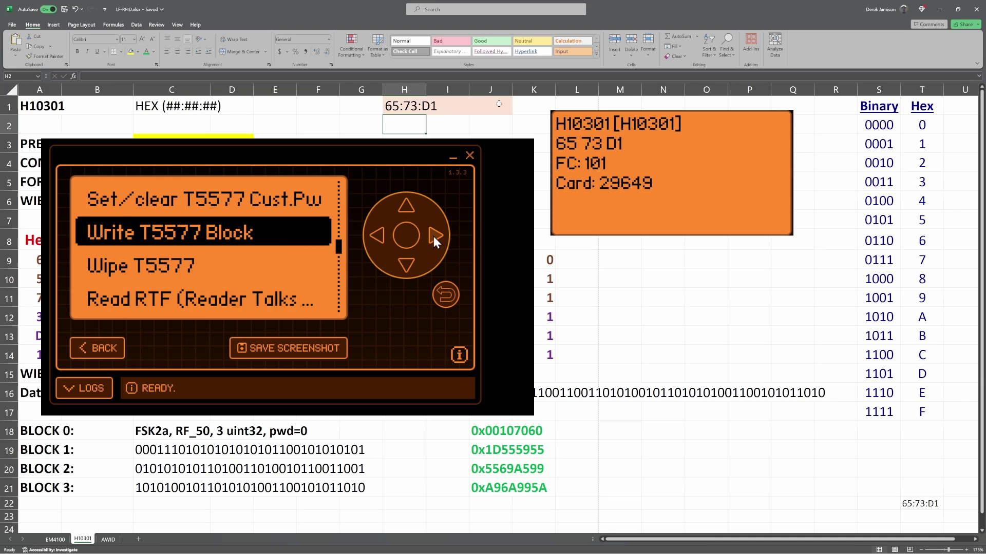
Write block value 1D555955 to page 0, block 1 of the tag
click(433, 236)
click(427, 235)
click(406, 236)
click(406, 265)
click(406, 235)
click(406, 206)
triple_click(405, 234)
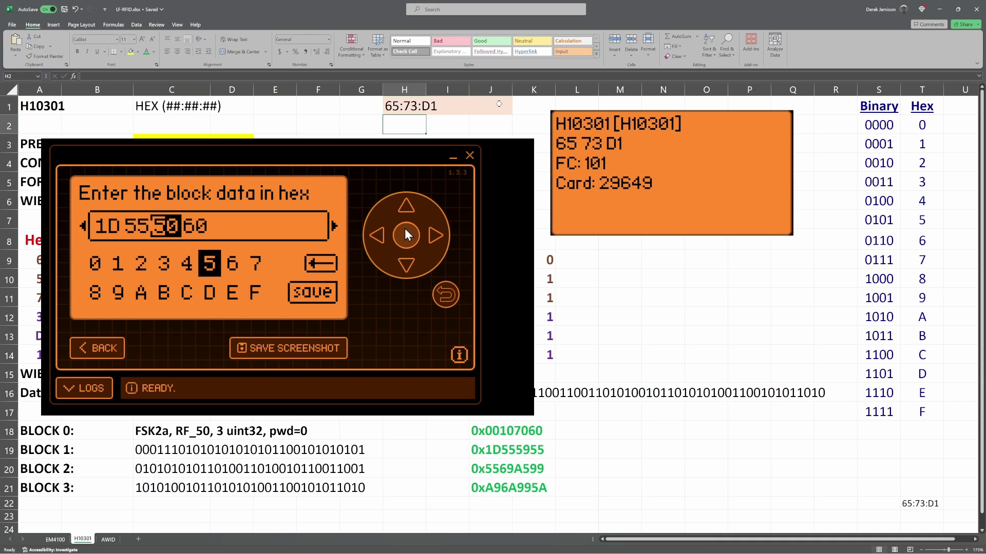
click(406, 265)
click(405, 234)
click(405, 234)
click(404, 234)
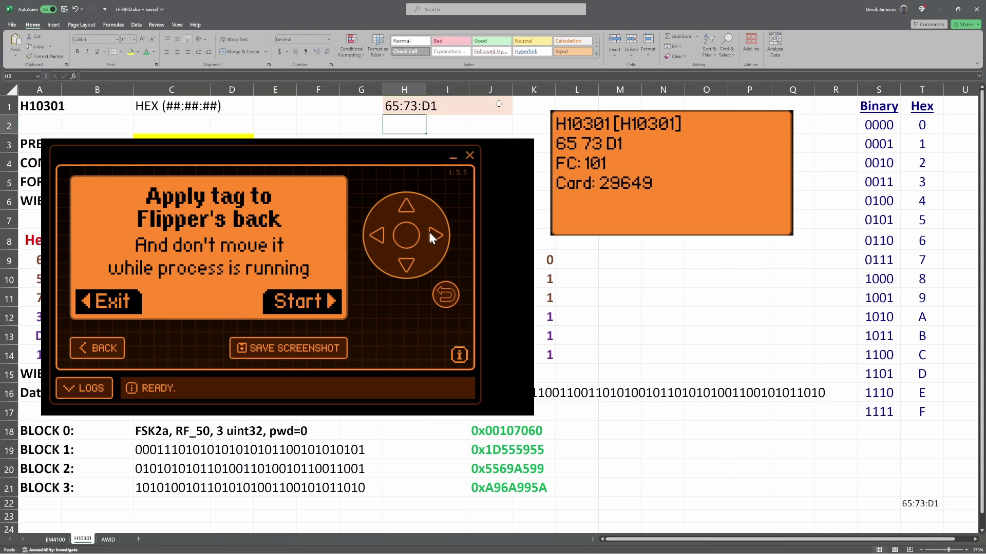
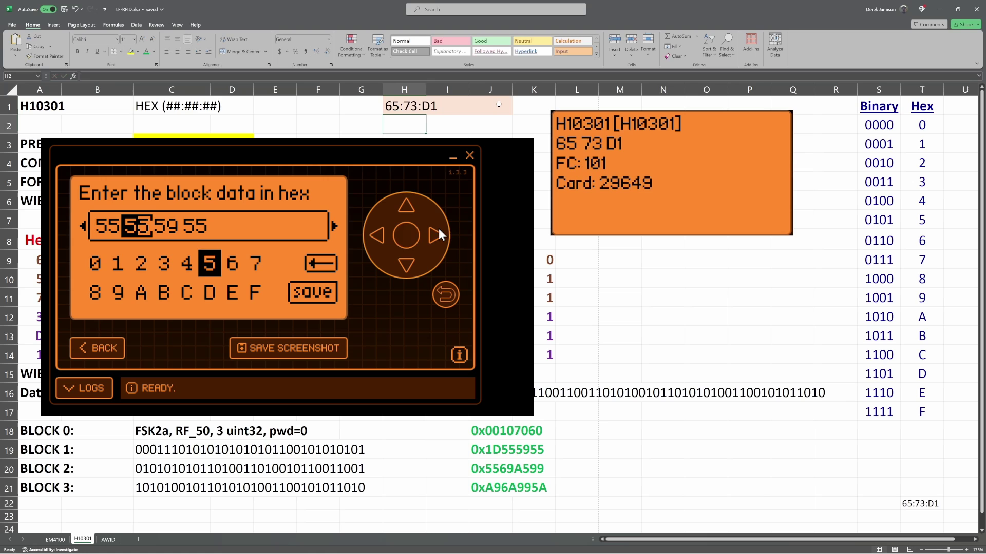
Edit the T5577 block data digits so they read 55 69 A5 99
click(437, 235)
click(406, 236)
click(406, 264)
click(406, 236)
click(406, 206)
click(406, 235)
click(406, 236)
click(377, 235)
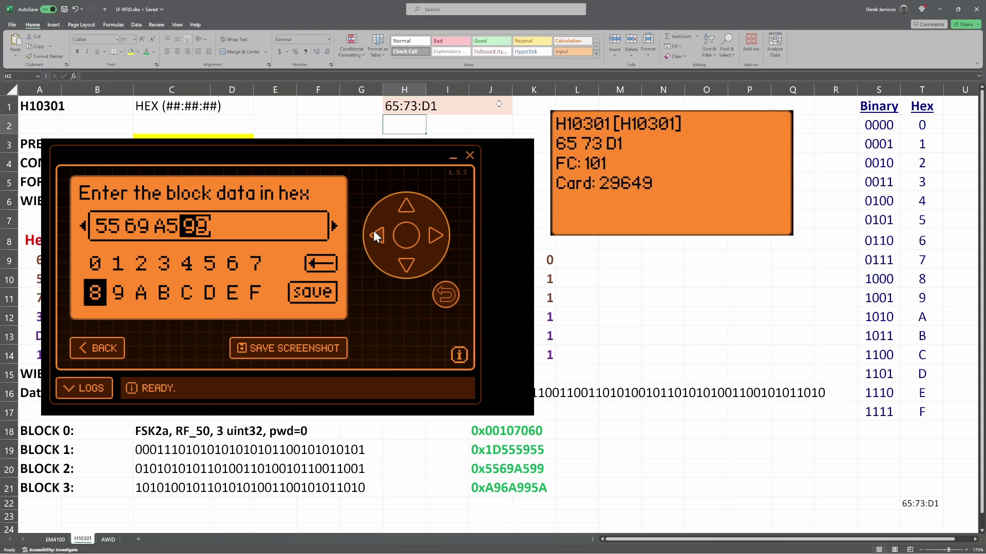
Save the hex data and write it to block 2, confirming the write
click(373, 230)
click(405, 232)
click(404, 232)
click(407, 236)
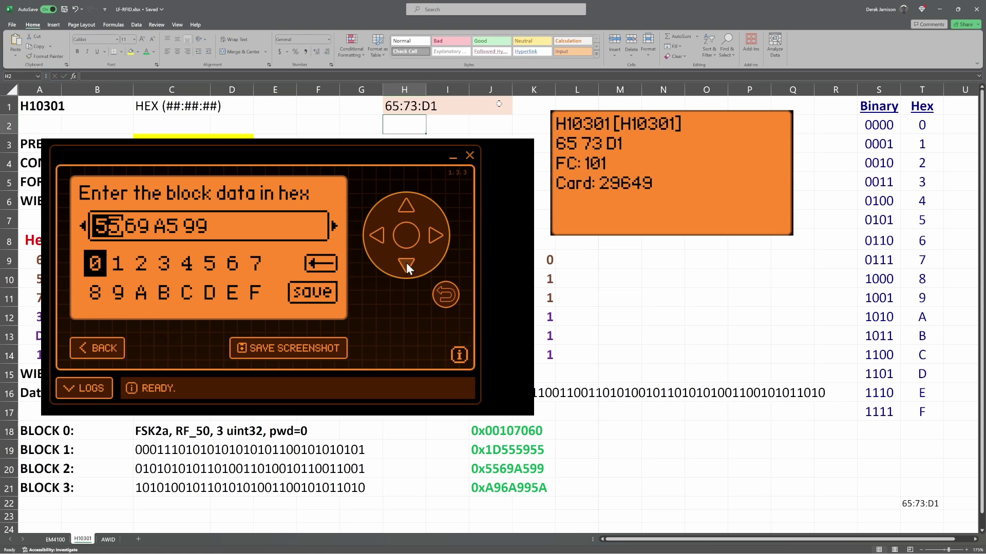
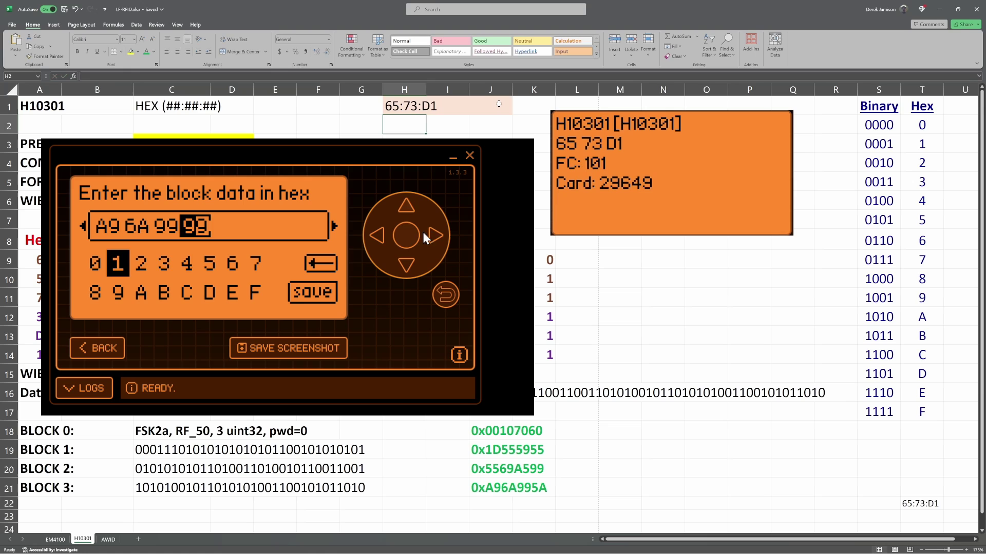
Finish the hex data as A96A995A, save it, and write it to page 0, block 3
click(405, 246)
click(391, 240)
click(406, 236)
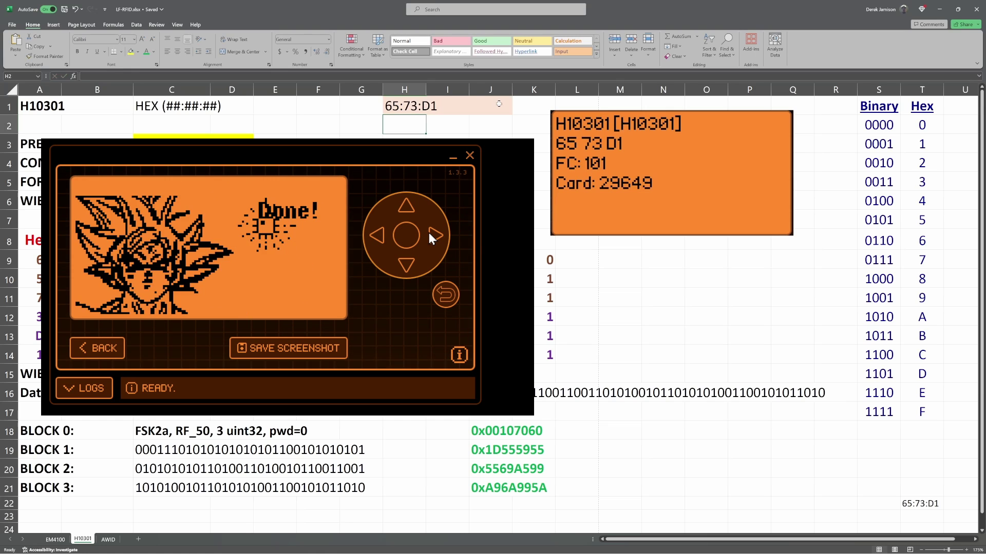
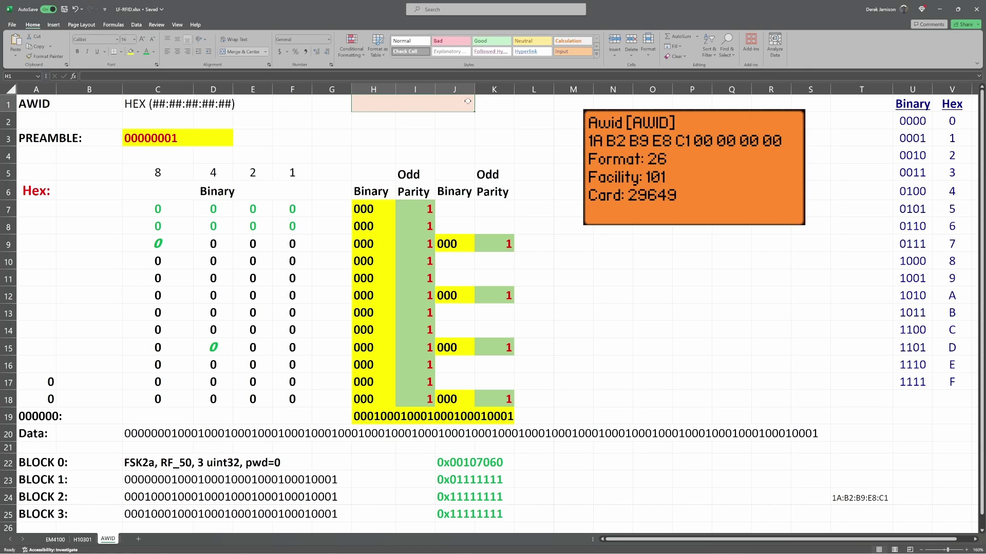
text(1A:B2)
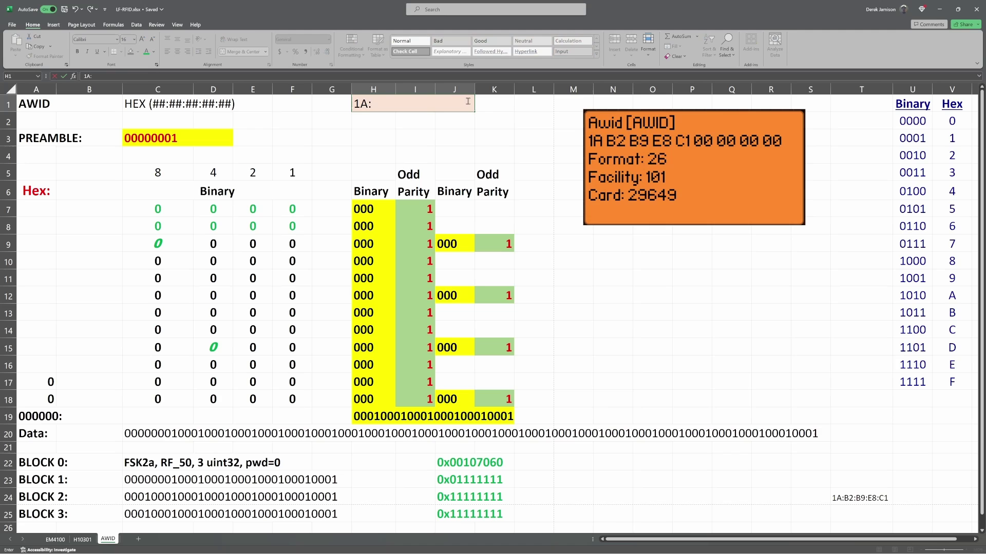
text(:B9:E8:C1)
Commit H1 so the blocks recalculate to 0x011DB724 and 0xE2E42818
key(Return)
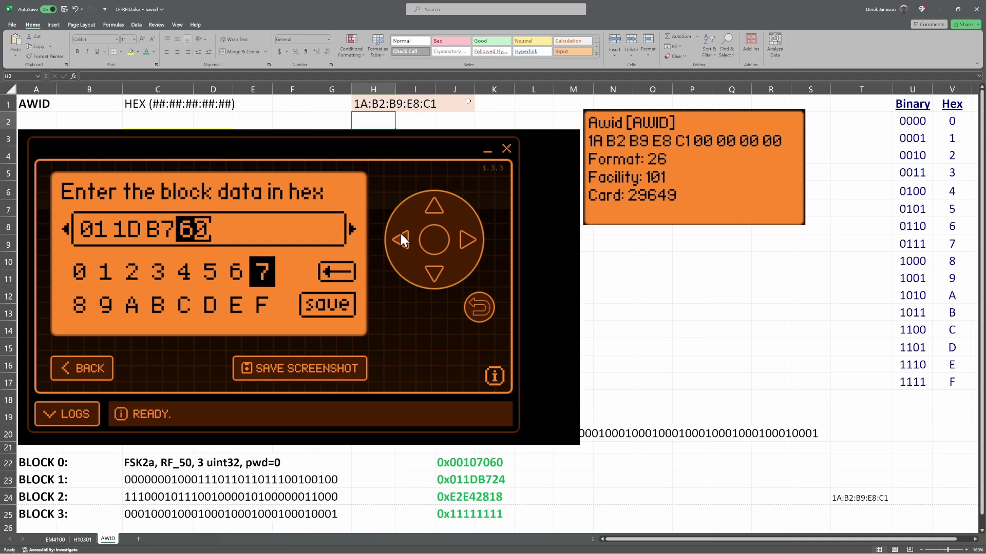
Enter block 2 hex data E2 E4 28 18 on the Flipper and write it to the tag
click(460, 240)
click(428, 237)
click(433, 271)
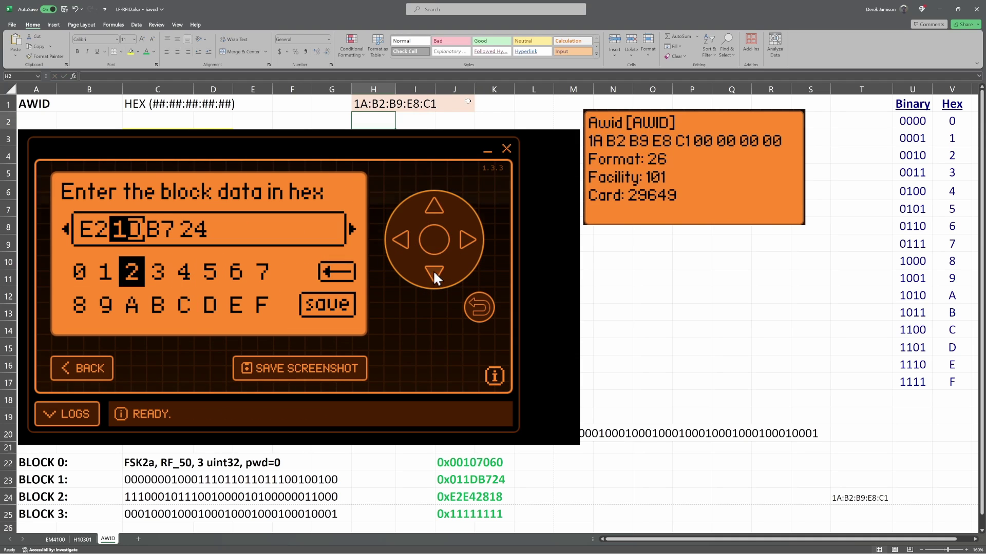
click(408, 239)
click(429, 236)
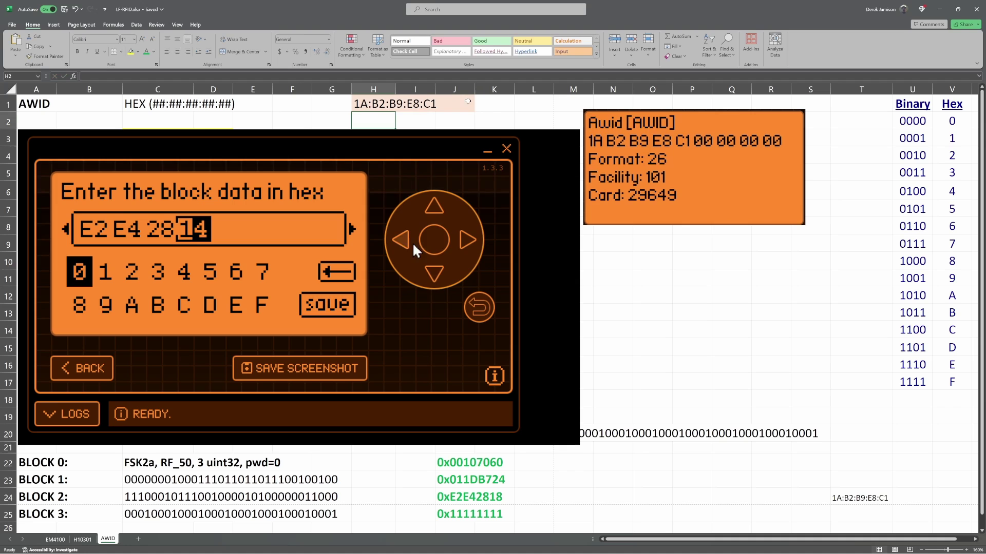
click(459, 241)
Answer No to the password prompt and write block 3 as 11 11 11 11
click(439, 239)
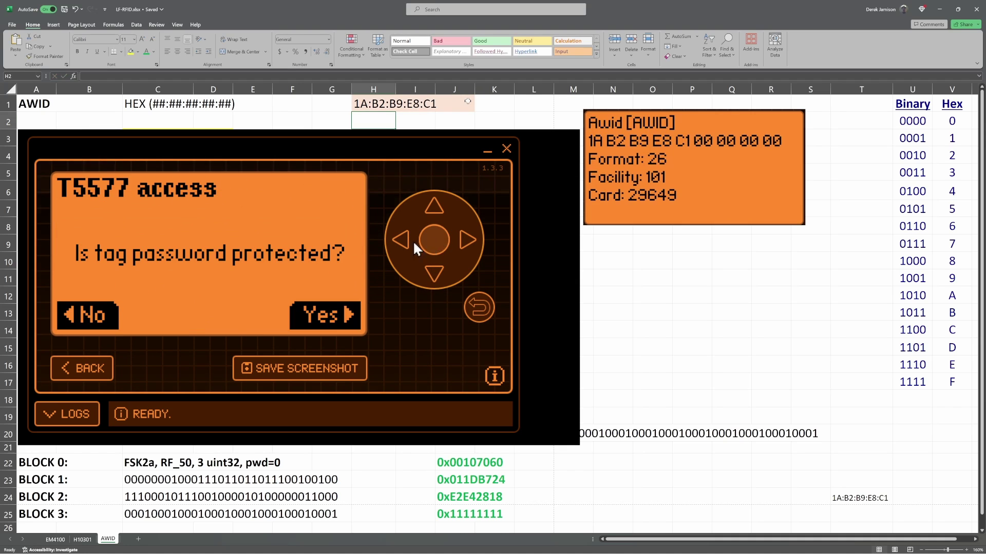
click(401, 240)
click(467, 239)
click(435, 241)
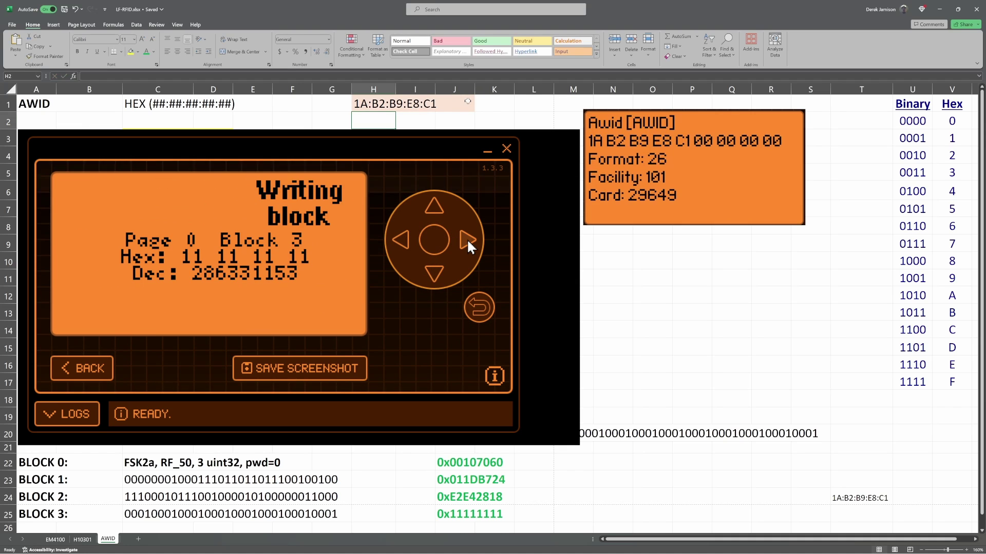